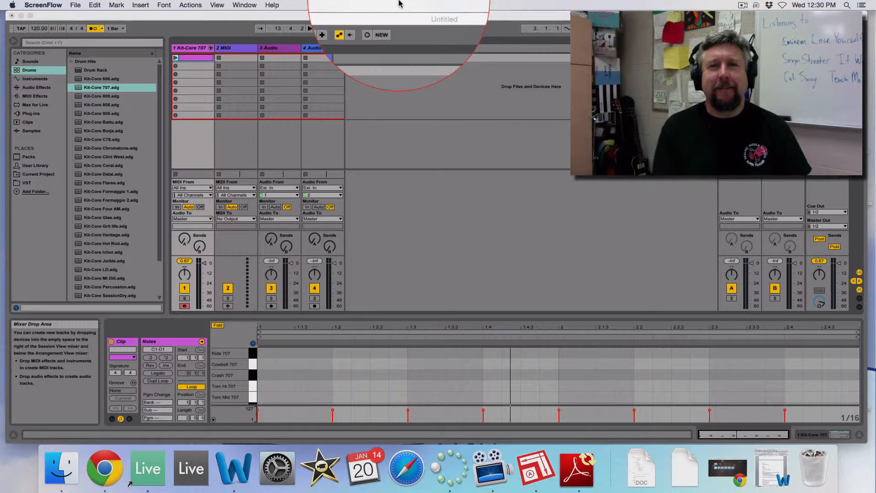
Load Kit-Core 707 onto a new track and create an empty MIDI clip in its second slot.
left_click(92, 95)
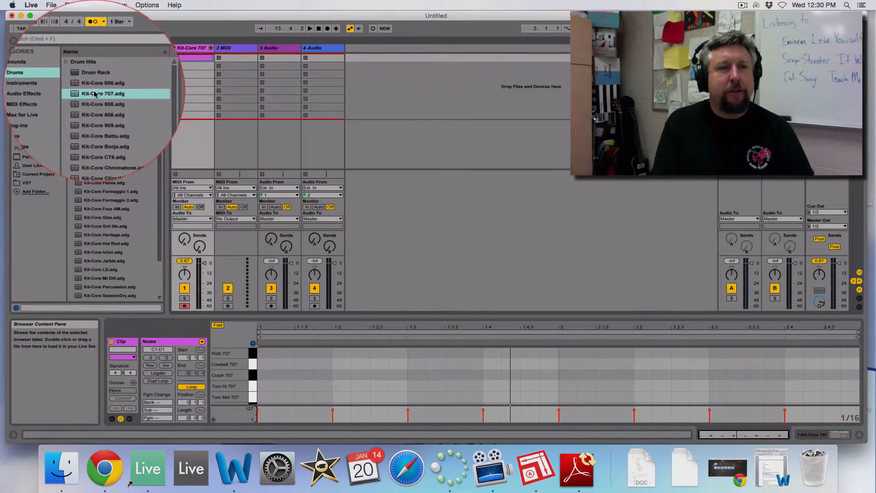
left_click_drag(94, 94, 358, 93)
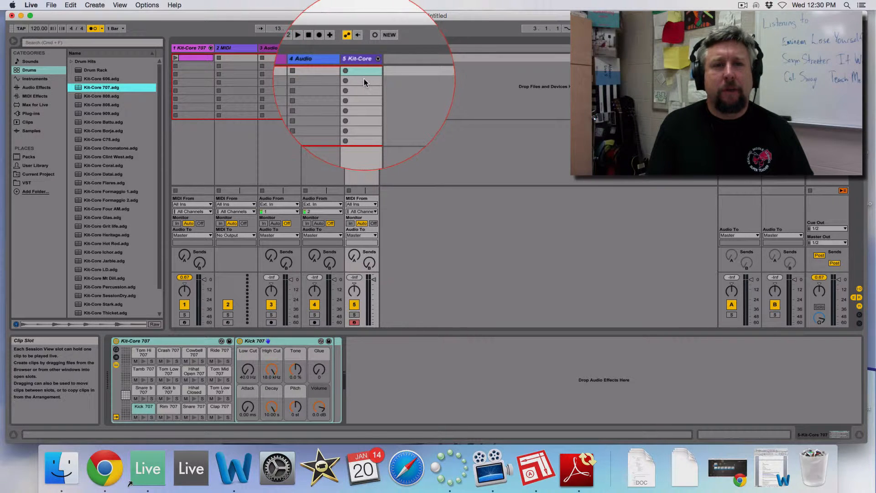
double_click(363, 66)
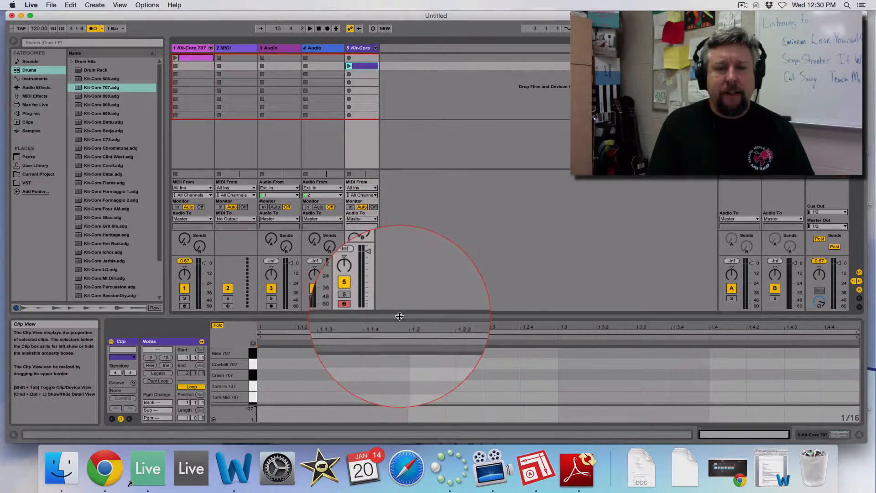
Enlarge the clip's note editor to show all the drum rows and set the loop length to 4 bars.
left_click_drag(397, 317, 393, 207)
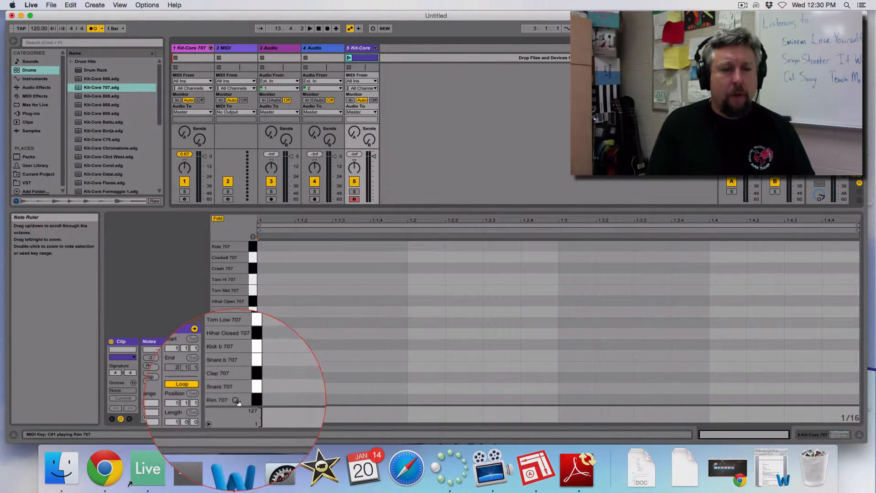
left_click_drag(375, 209, 377, 185)
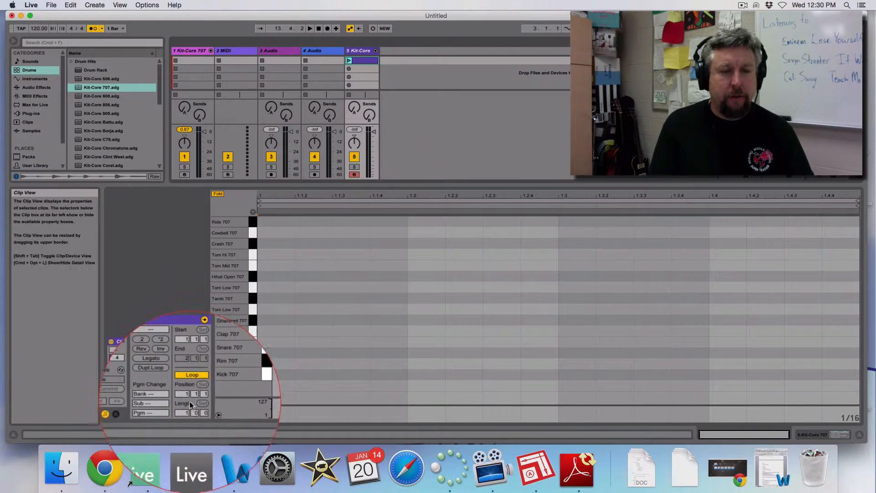
left_click(188, 402)
type("4")
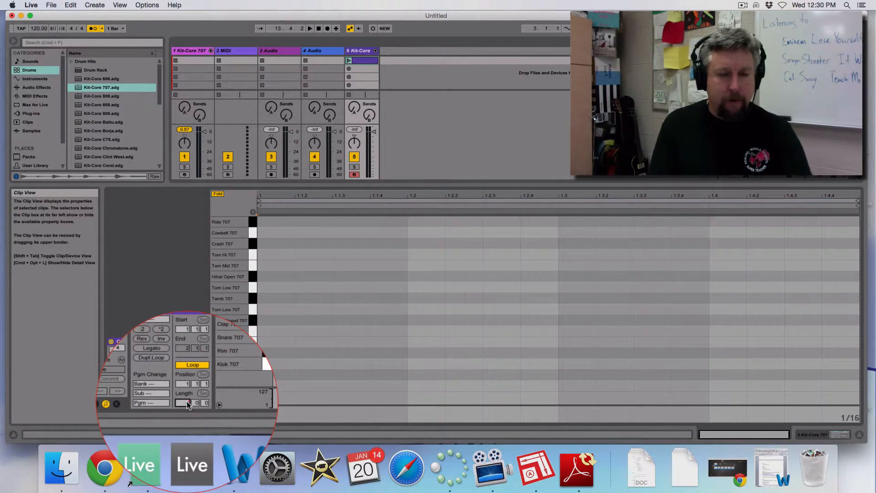
key("Return")
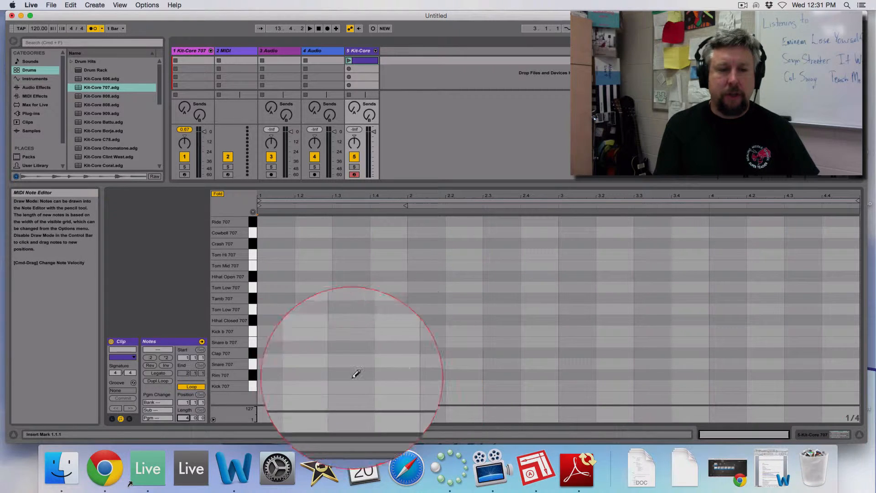
Draw Snare 707 notes as quarters in bar 1, eighths in bar 2, sixteenths in bar 3 and thirty-seconds in bar 4, and play the clip.
left_click_drag(274, 364, 372, 364)
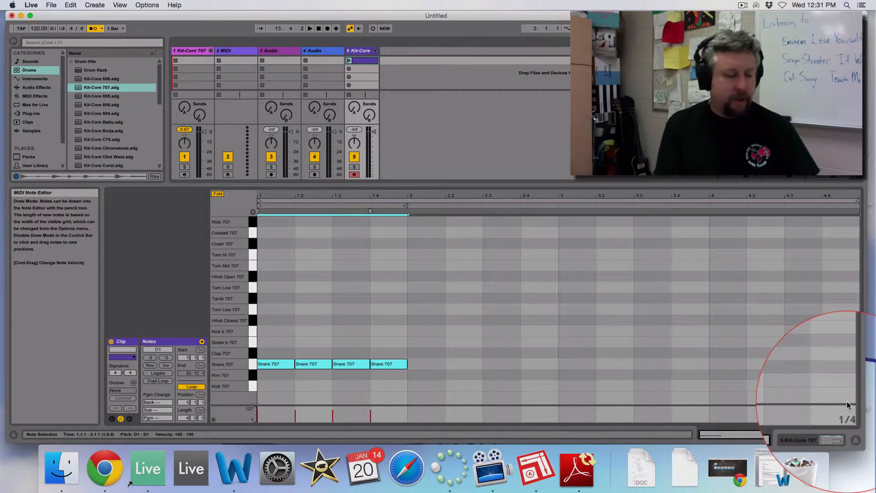
key("super+1")
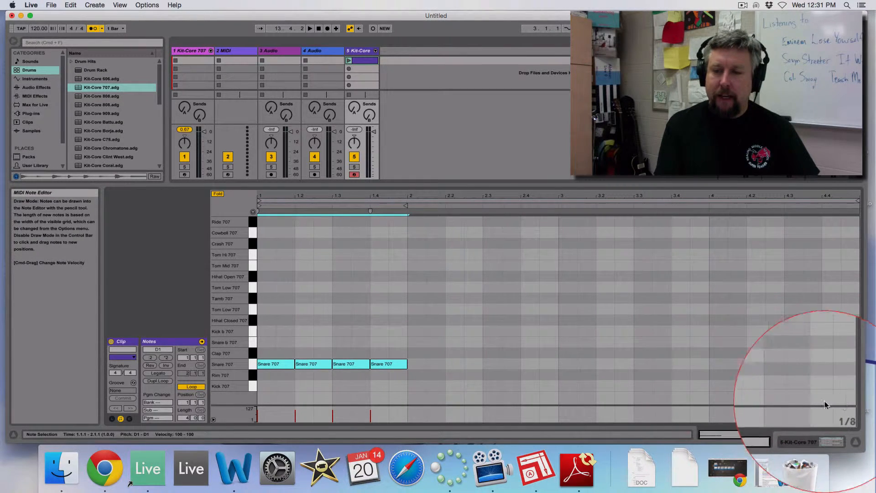
left_click_drag(418, 363, 858, 361)
key("super+1")
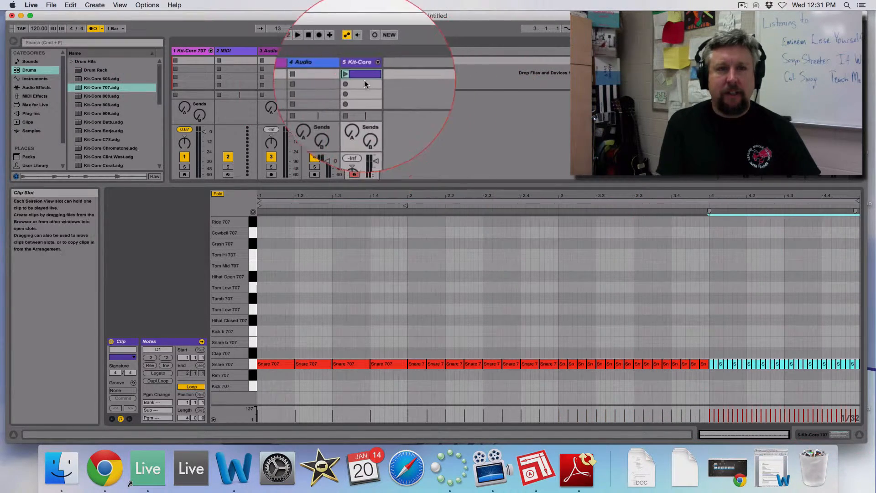
left_click(348, 74)
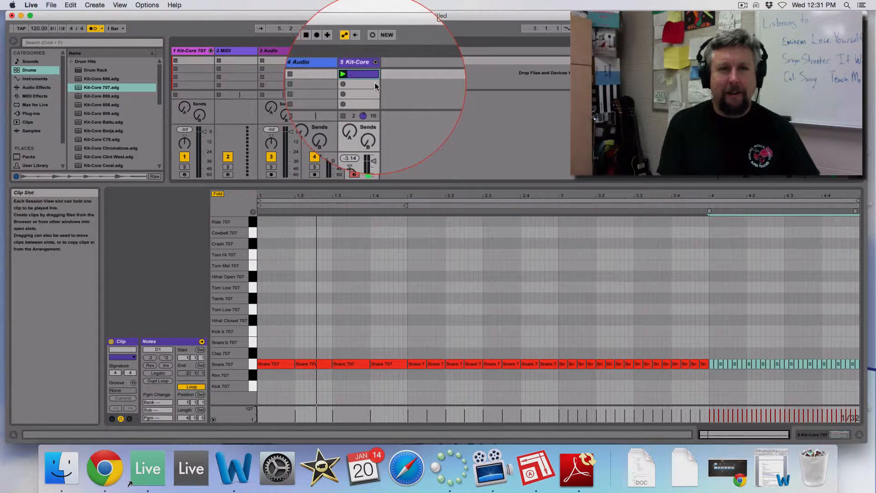
Create another MIDI clip in the Kit-Core track's fourth slot with a 4-bar loop length and a 1/4 note grid.
left_click(361, 91)
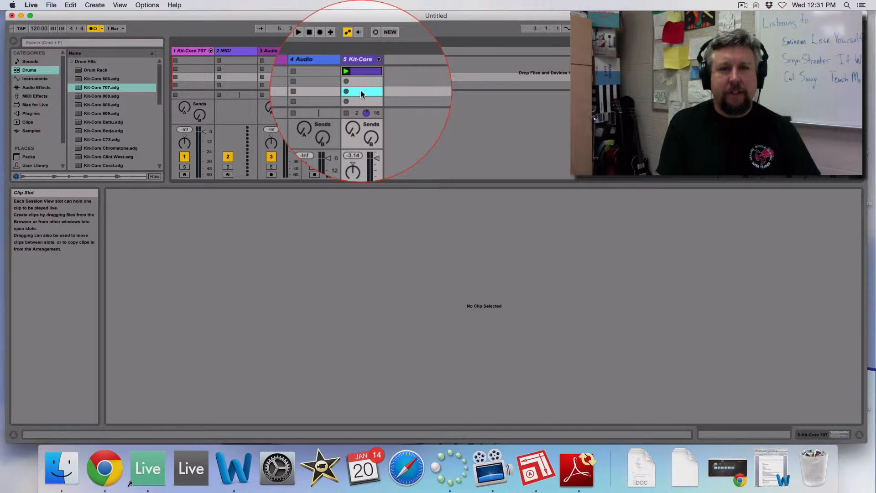
double_click(361, 91)
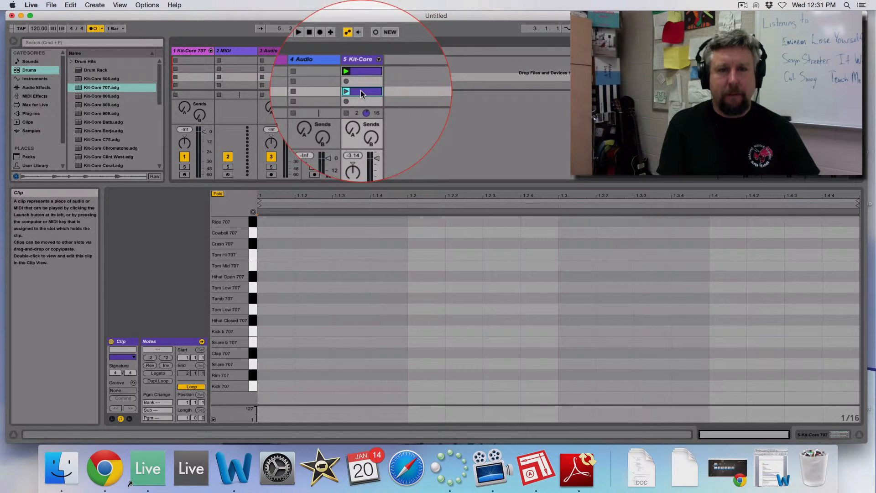
left_click(186, 402)
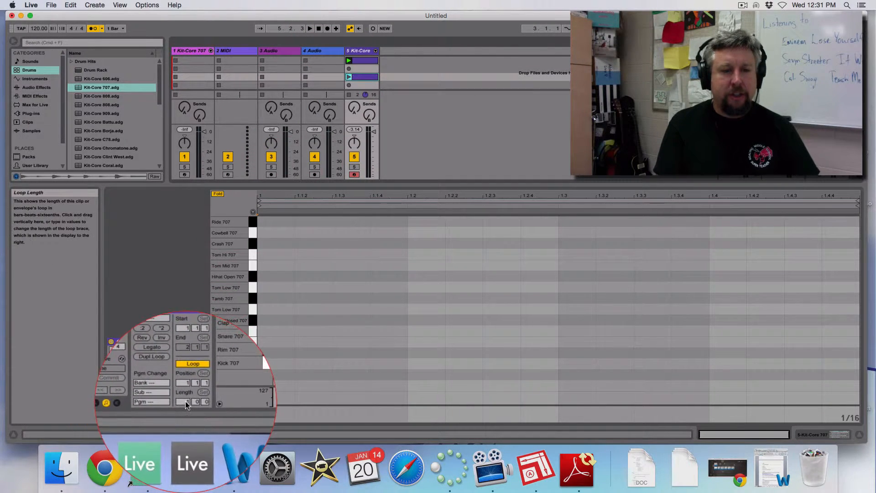
type("4")
key("Return")
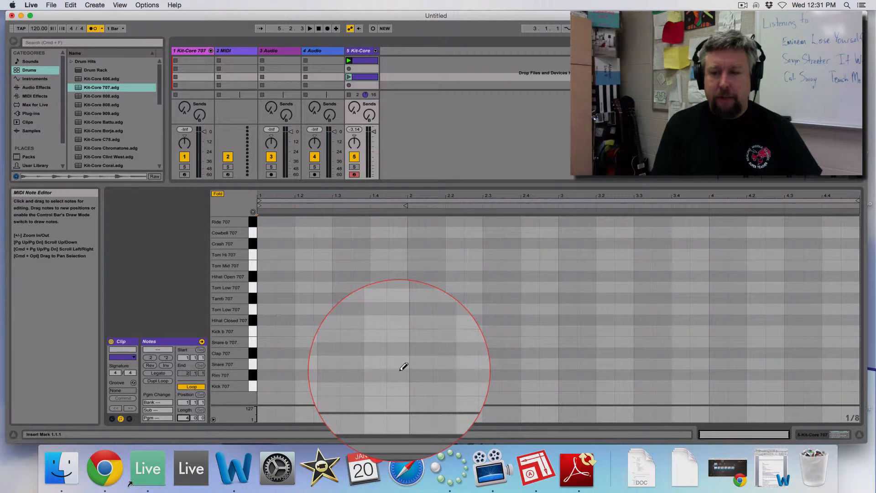
key("super+2")
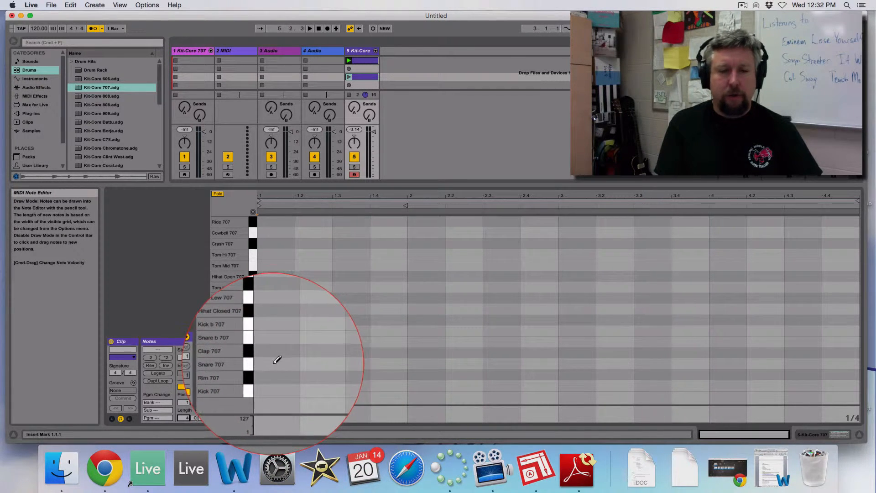
left_click_drag(276, 363, 392, 364)
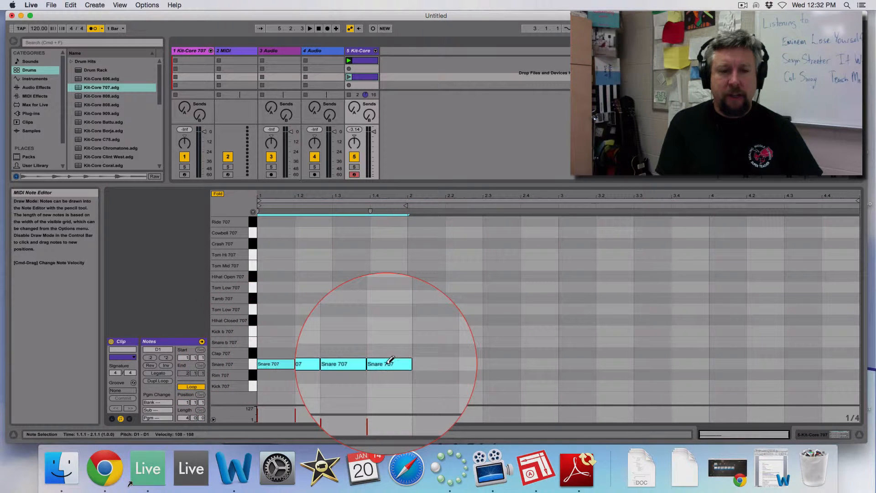
left_click(393, 363)
left_click(352, 364)
left_click(319, 364)
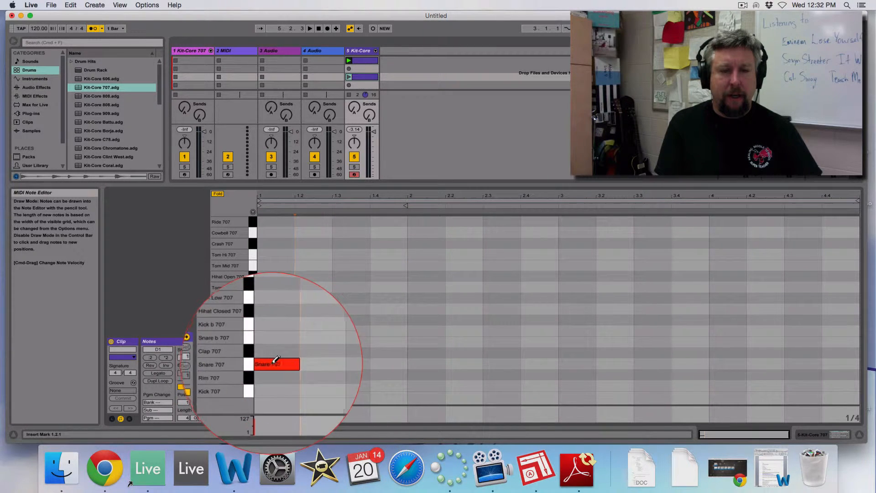
left_click(276, 364)
Draw Clap 707 notes as quarters, eighths, sixteenths and thirty-seconds across bars 1 to 4, and play the clip.
left_click_drag(274, 354, 383, 344)
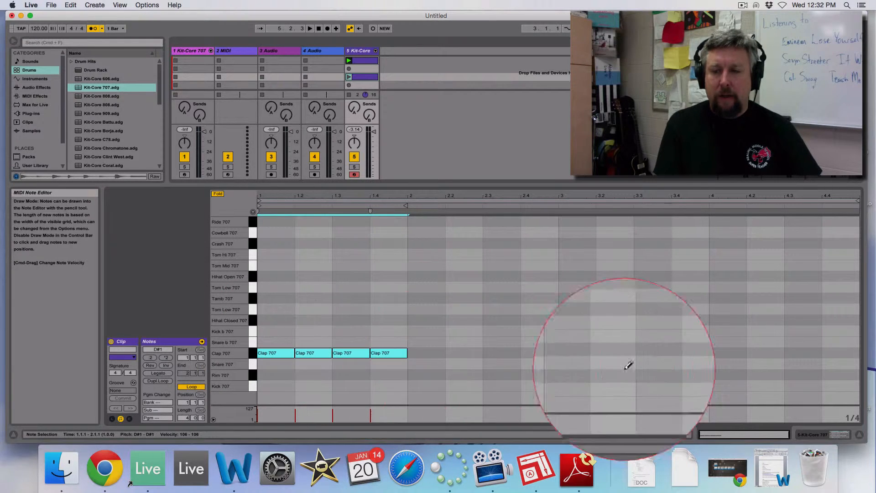
key("super+1")
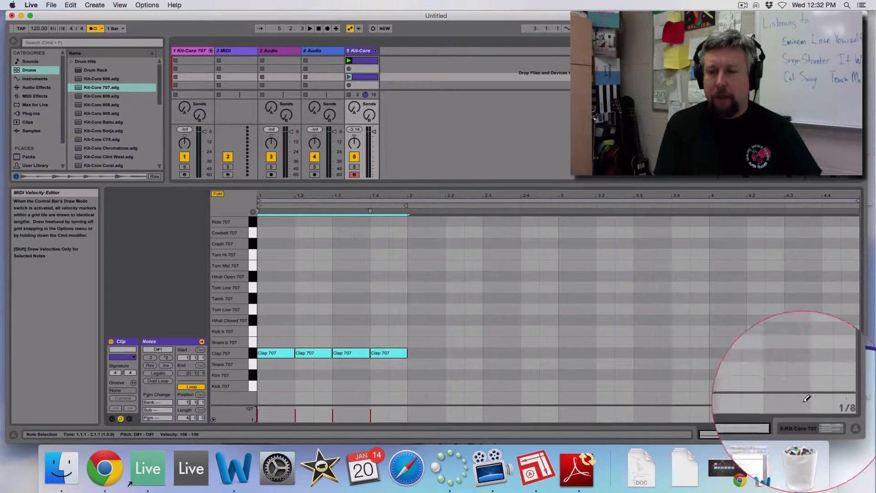
left_click_drag(424, 353, 549, 352)
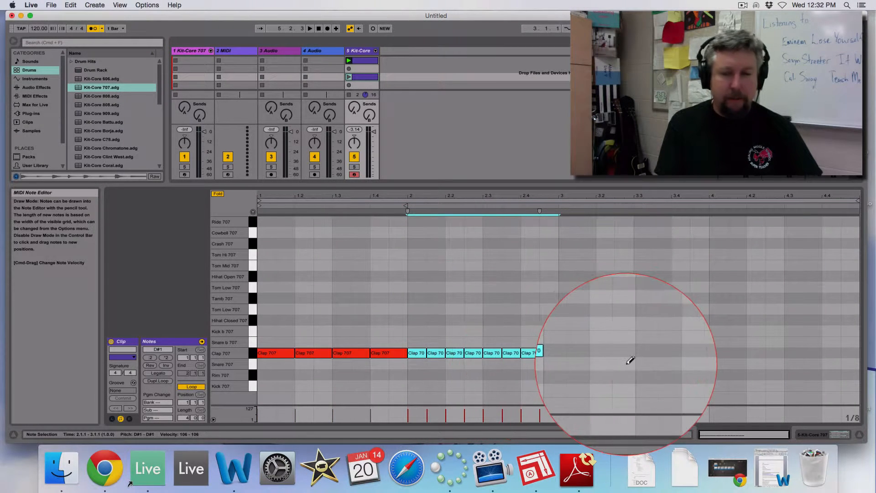
key("super+1")
left_click_drag(562, 352, 856, 353)
key("super+1")
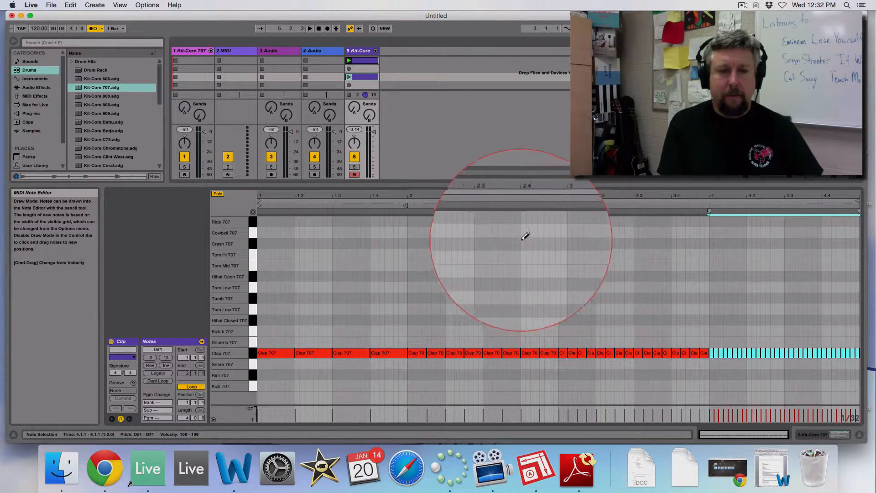
left_click(349, 92)
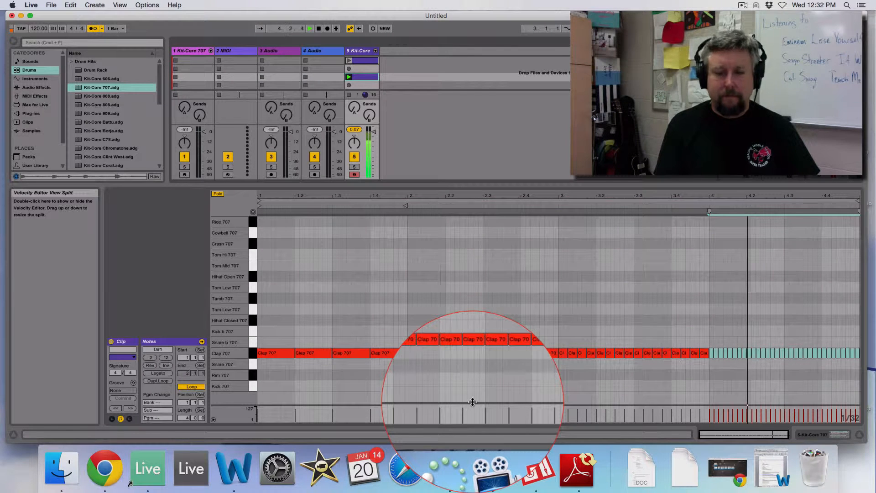
key("space")
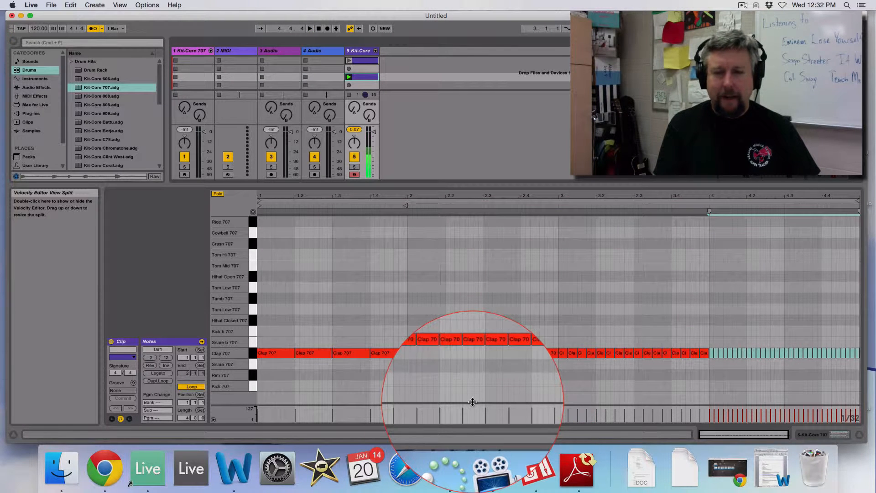
Enlarge the velocity editor, ramp all Clap 707 velocities from about 30 up to about 118, and play the clip.
left_click_drag(470, 402, 478, 327)
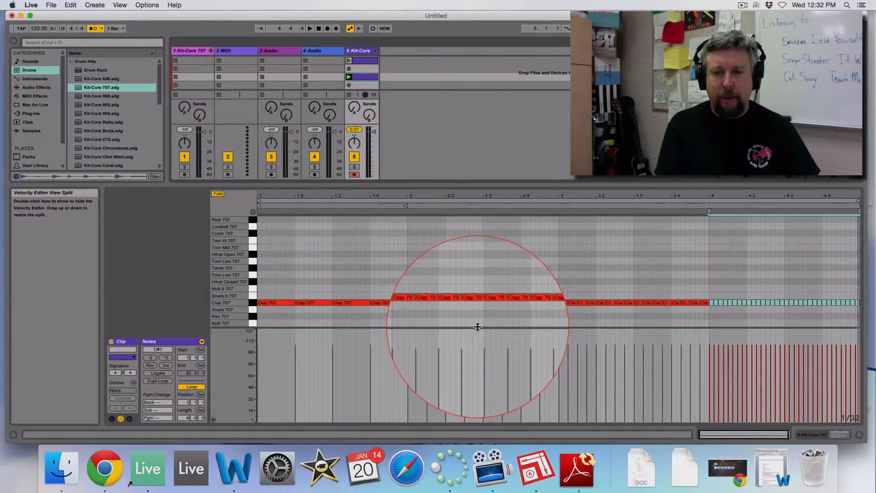
left_click(253, 302)
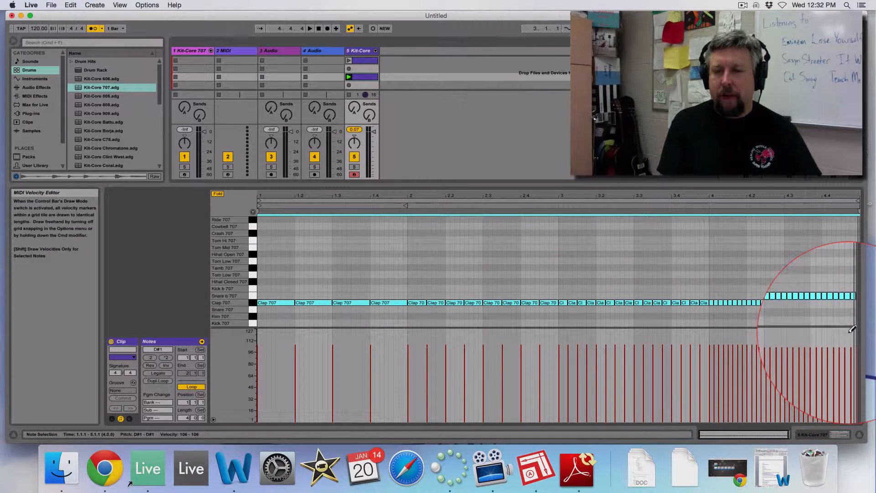
mouse_move(849, 332)
left_mouse_down()
mouse_move(586, 377)
mouse_move(253, 396)
mouse_move(274, 400)
left_mouse_up()
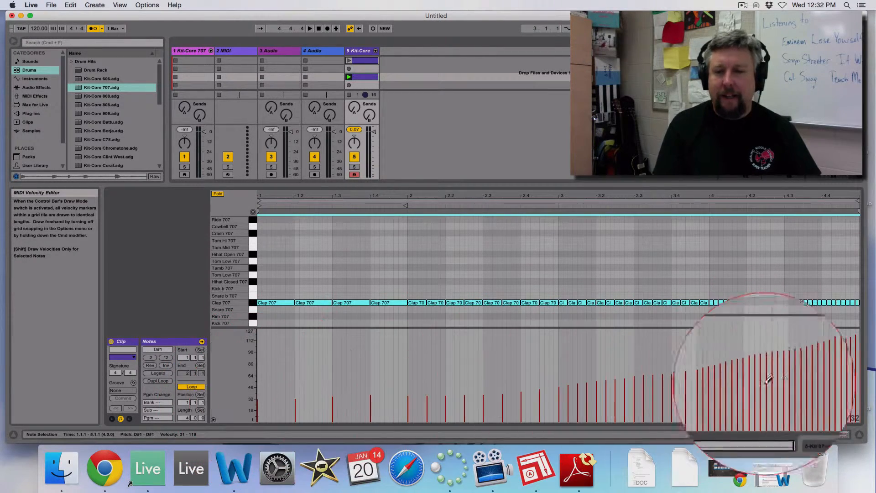
key("space")
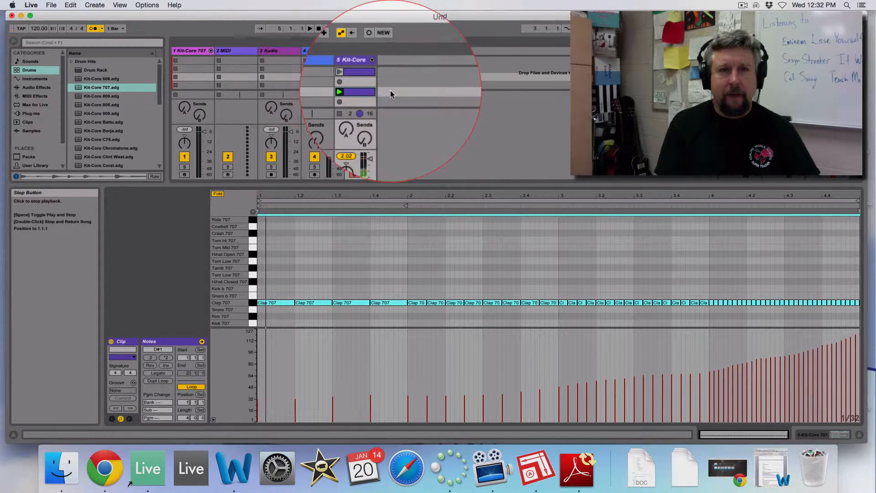
Open the snare clip in the Kit-Core track's second slot and play it.
left_click(364, 75)
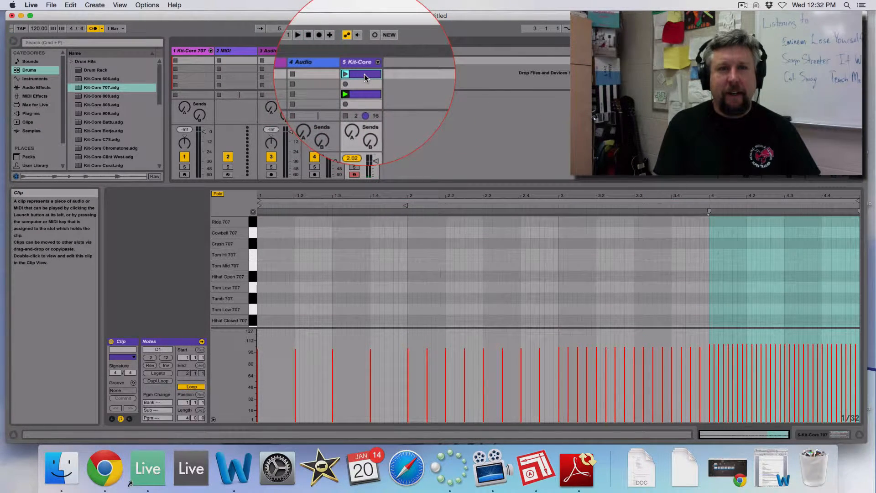
left_click(364, 61)
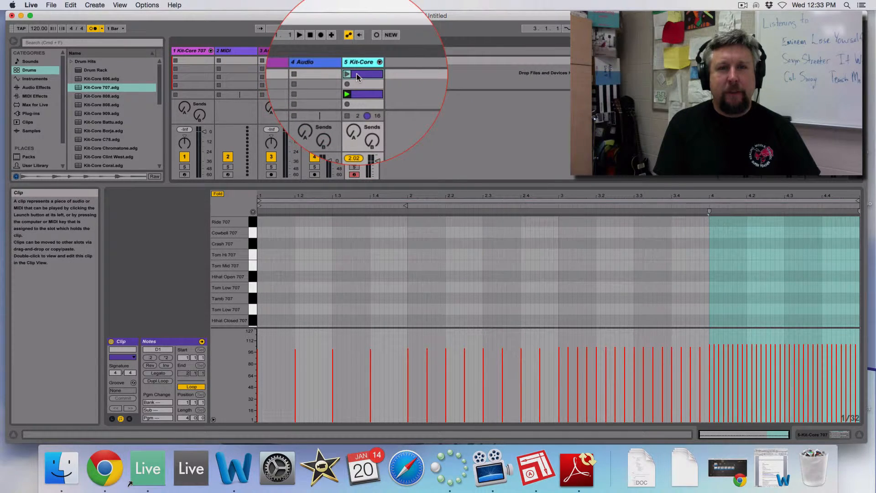
double_click(355, 74)
left_click(354, 75)
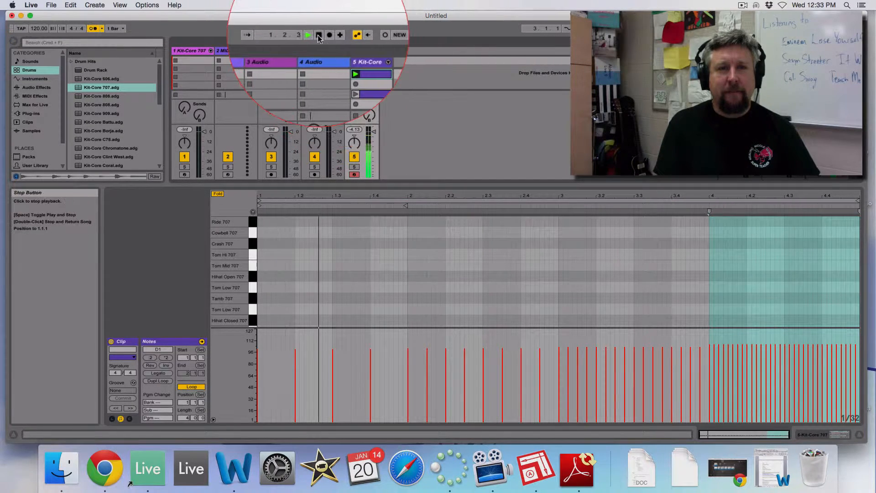
Show the Kit-Core track's devices, select Snare 707 and record its Pitch macro rising to +23 st while the snare clip plays.
double_click(360, 61)
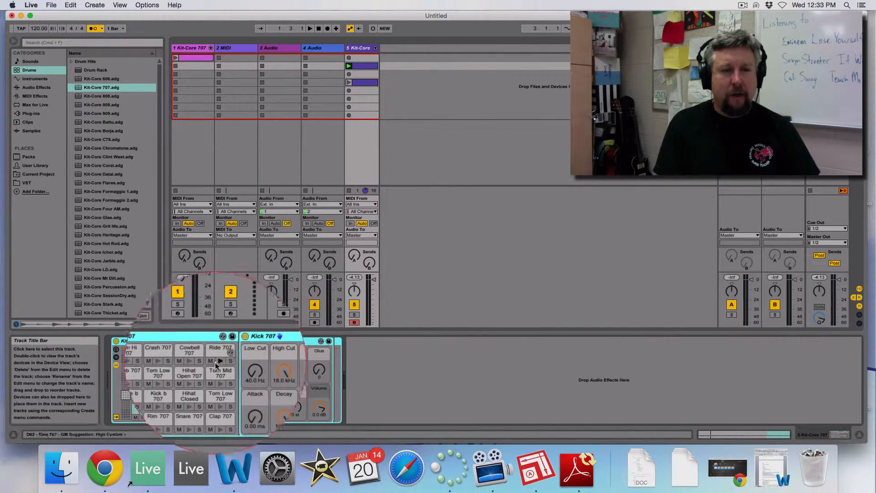
left_click(192, 401)
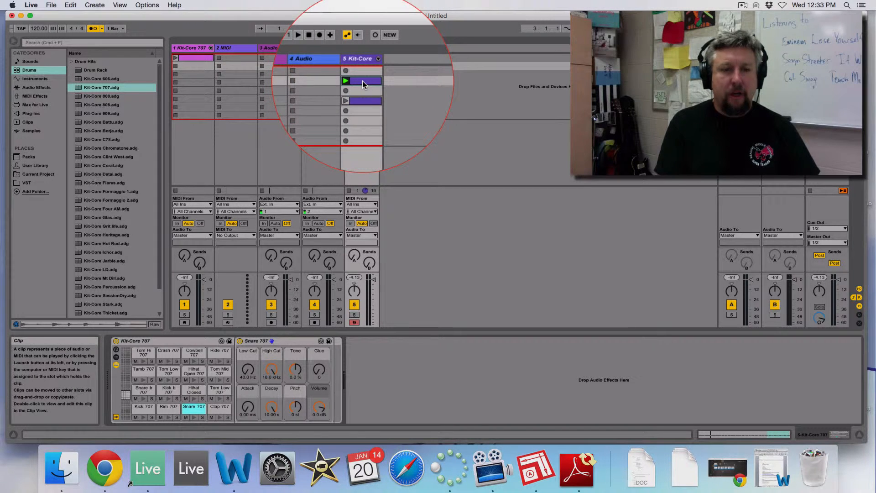
left_click(373, 36)
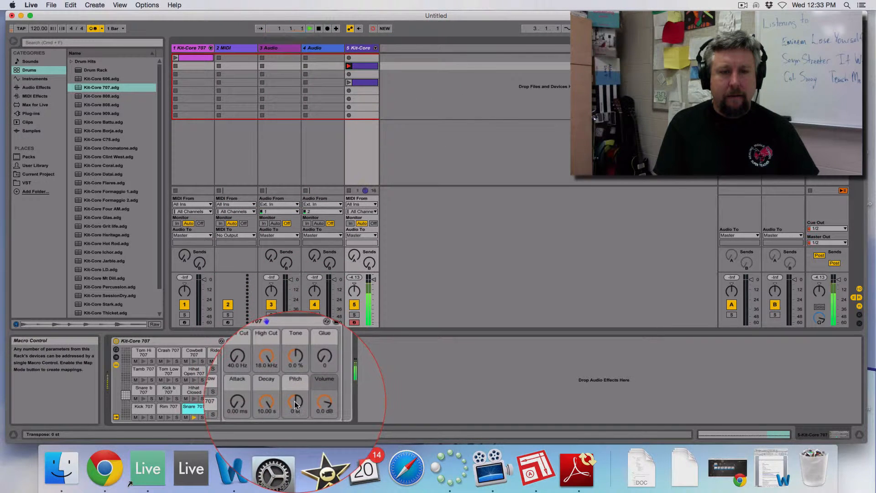
left_click_drag(296, 404, 296, 398)
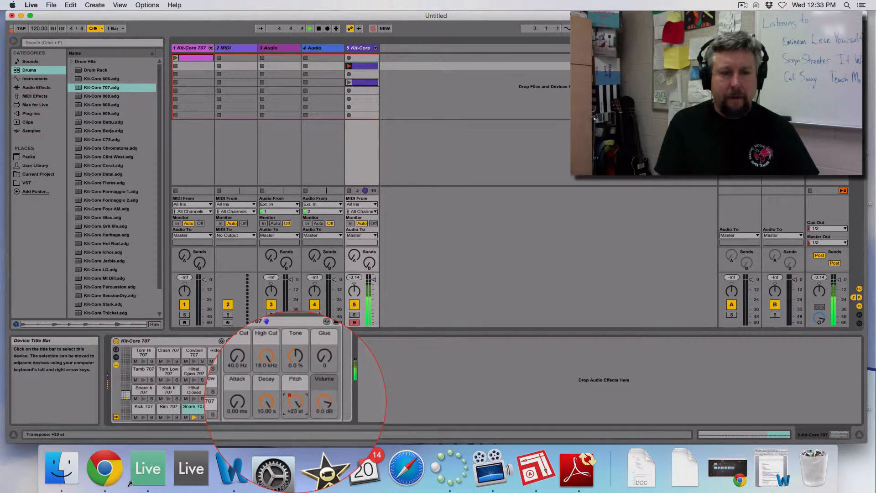
key("space")
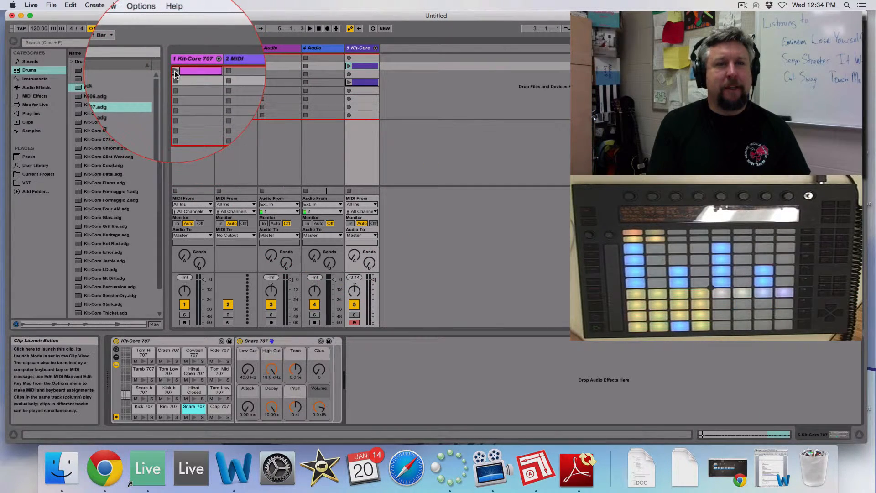
Launch the clip in the Kit-Core 707 track's first slot, play it back and stop playback.
left_click(175, 71)
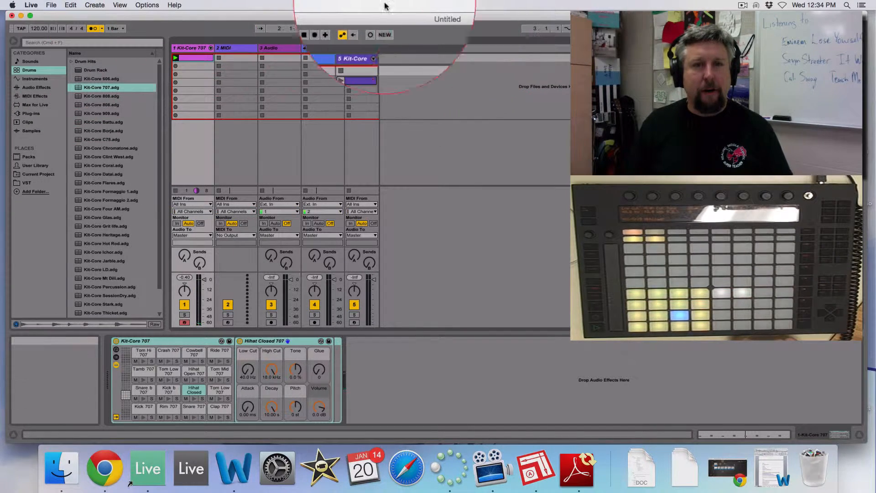
left_click(309, 29)
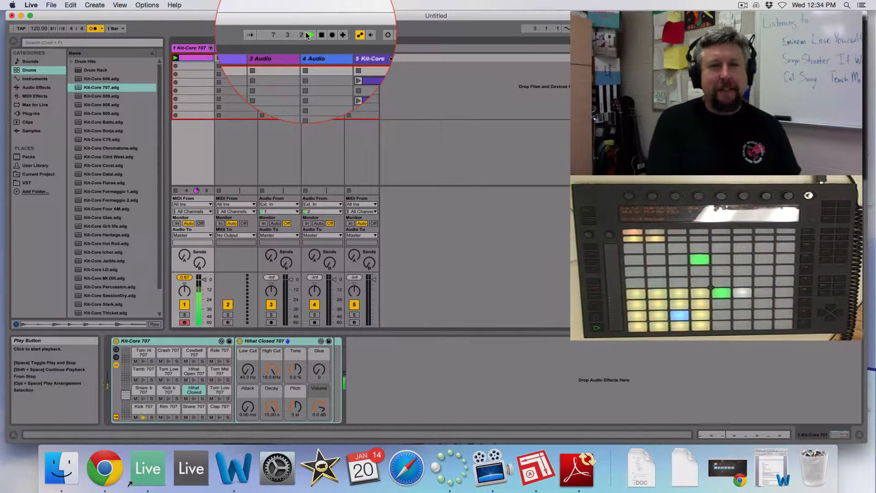
left_click(320, 36)
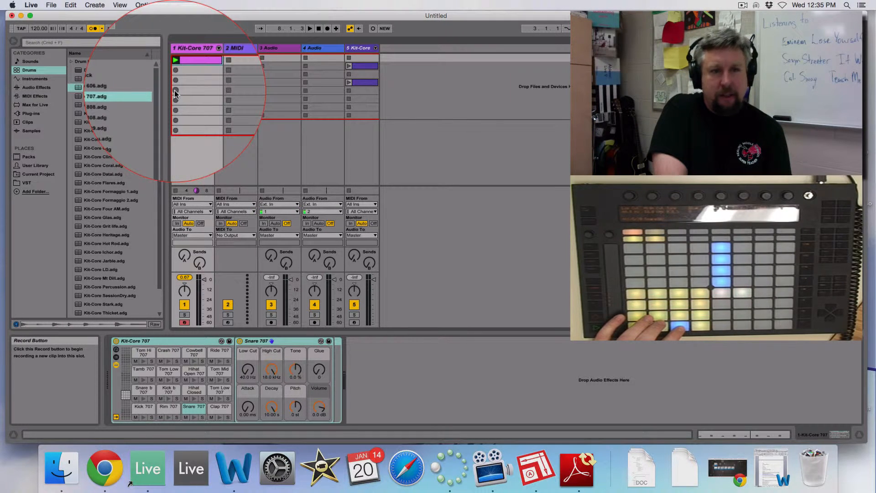
Record a four-bar accelerating Snare 707 build-up into the Kit-Core 707 track's fourth slot and open its notes.
left_click(175, 90)
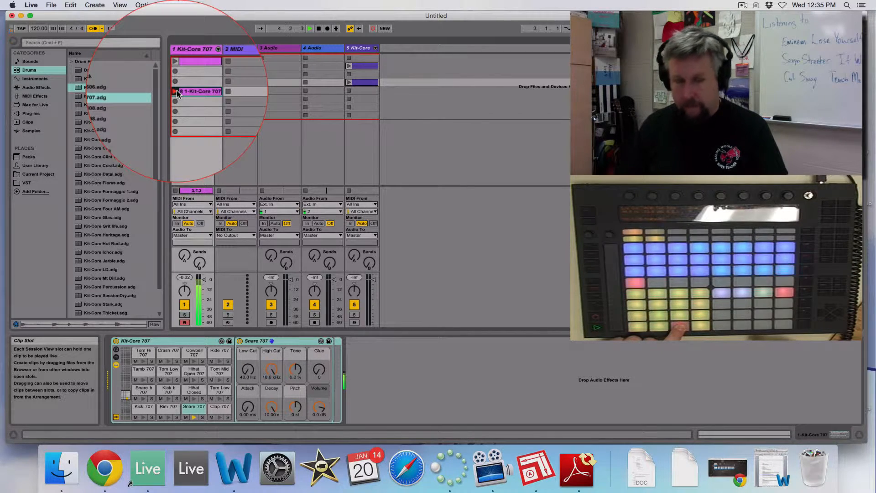
left_click(176, 91)
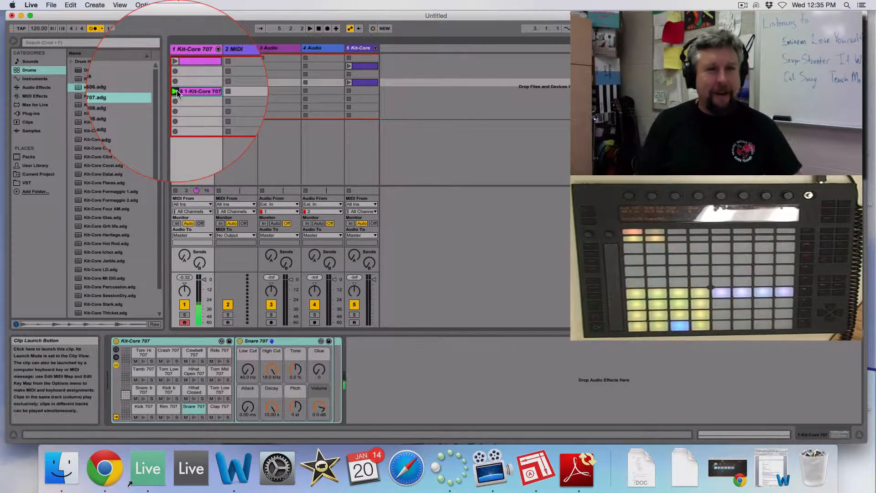
double_click(176, 91)
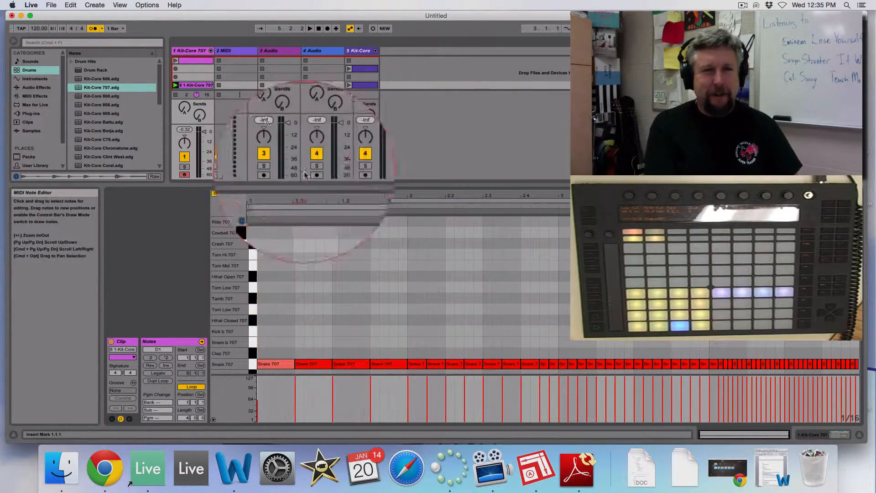
Enlarge the clip slot area and record another four-bar accelerating Snare 707 build-up into the Kit-Core 707 track's sixth slot.
left_click_drag(250, 185, 248, 201)
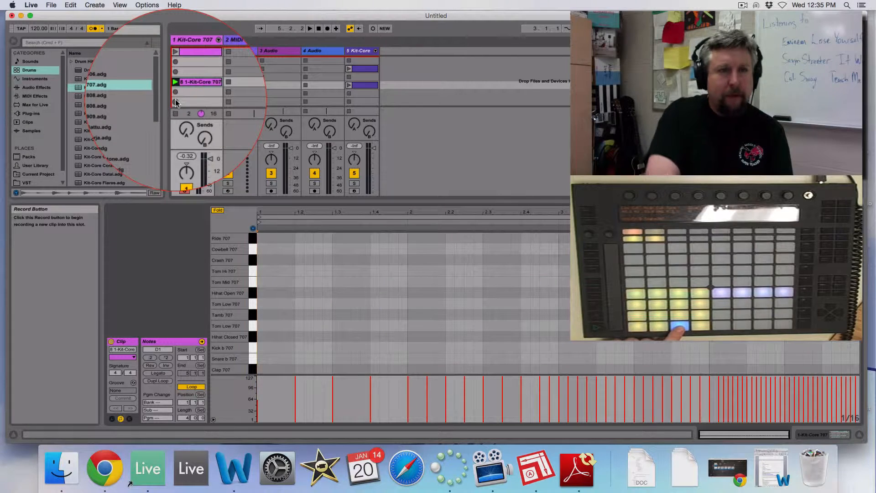
left_click(175, 101)
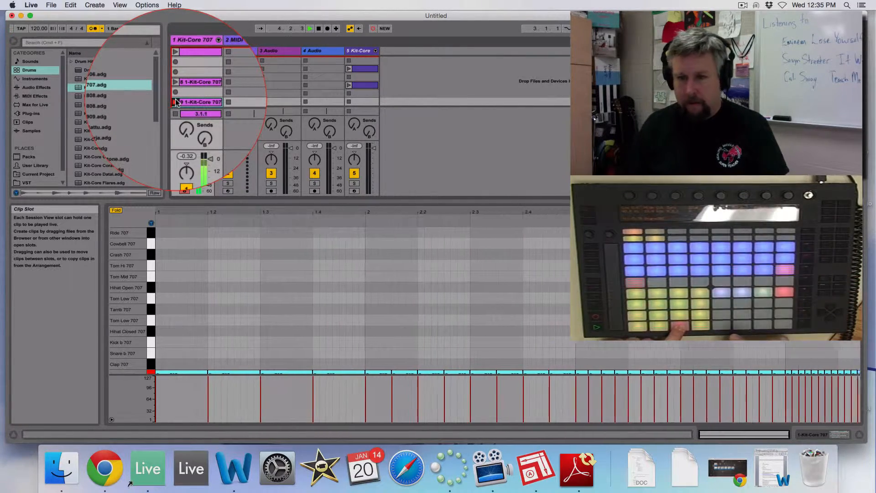
left_click(176, 101)
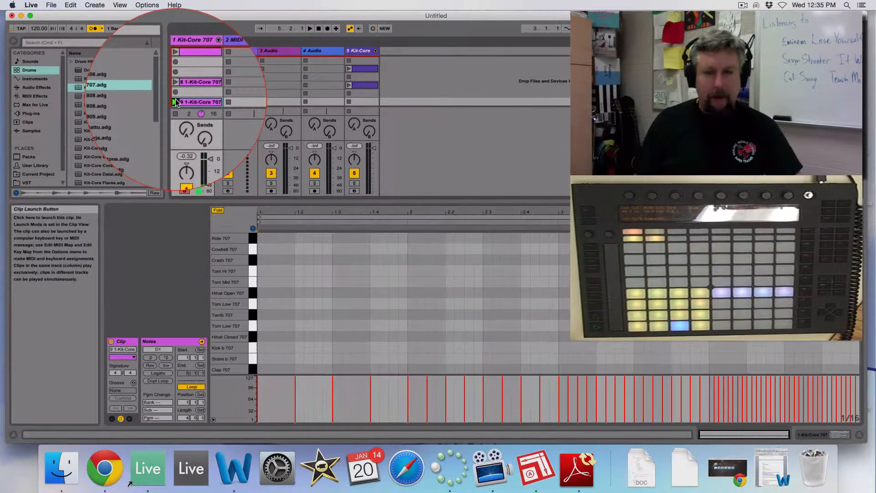